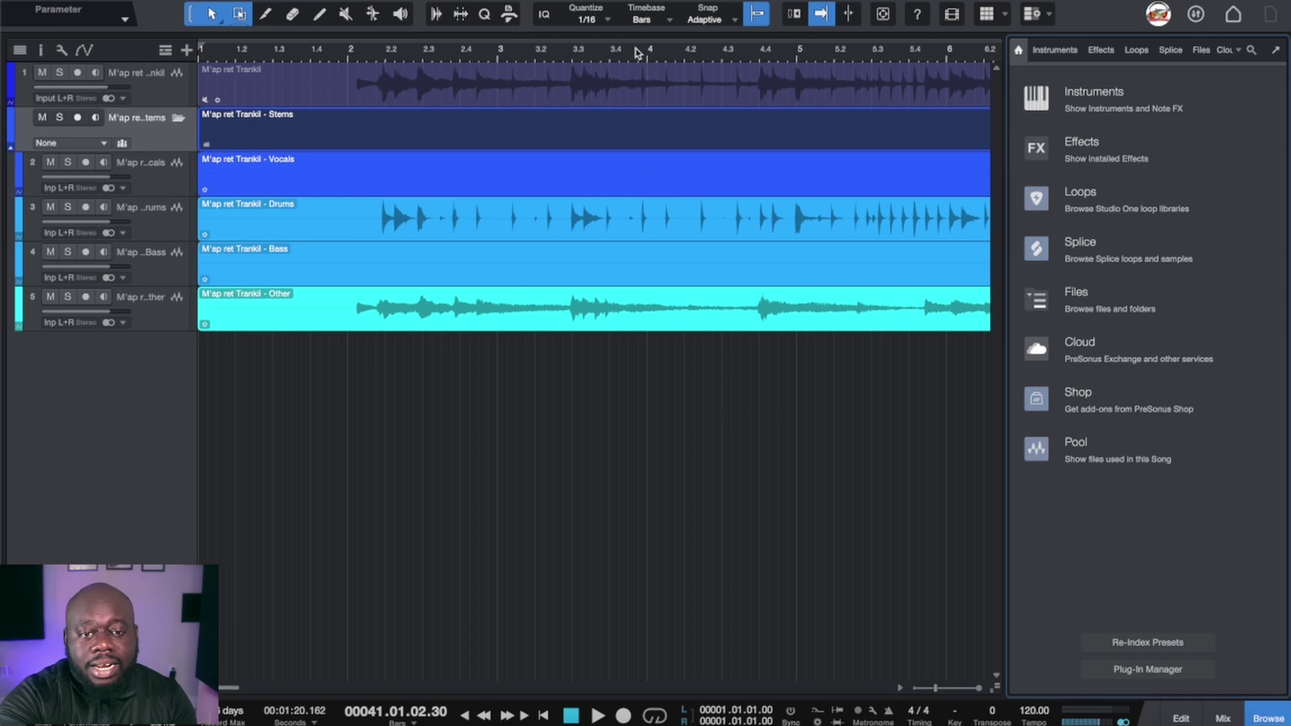
Collapse and reopen the stems folder track, and show the mixer channels of the separated tracks.
scroll(629, 54, "down", 5)
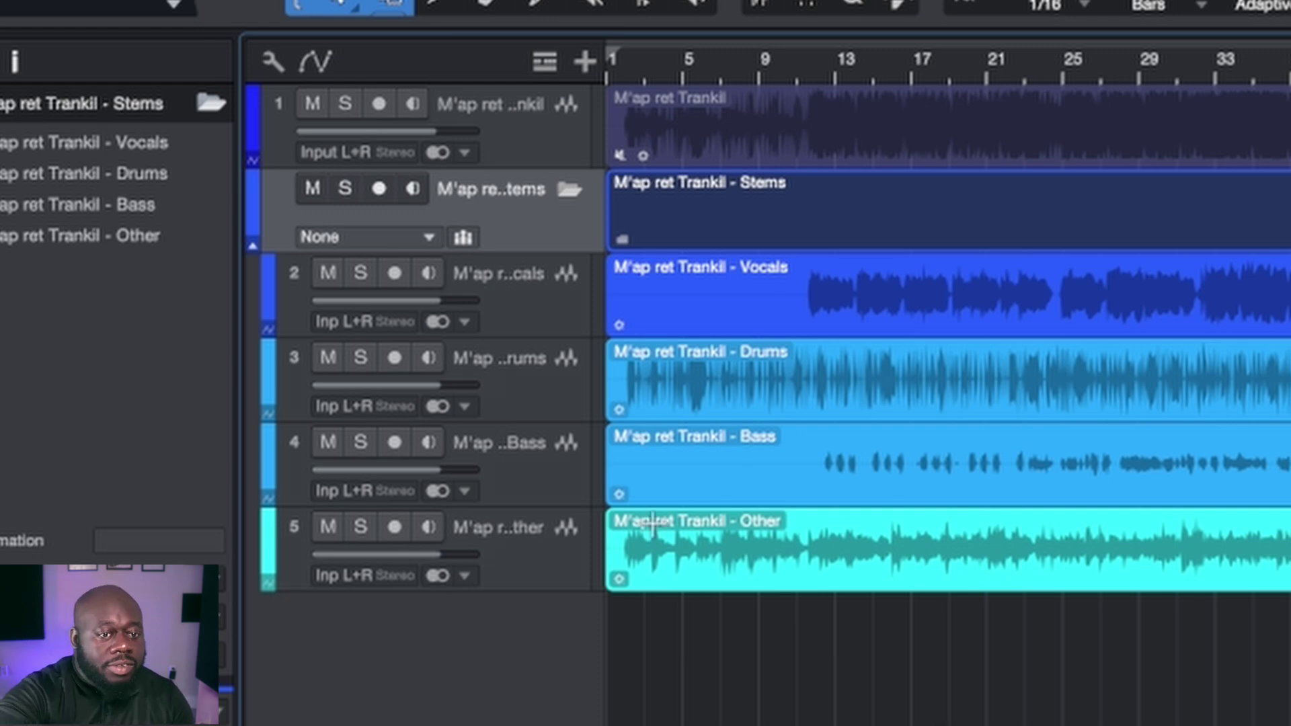
left_click(568, 190)
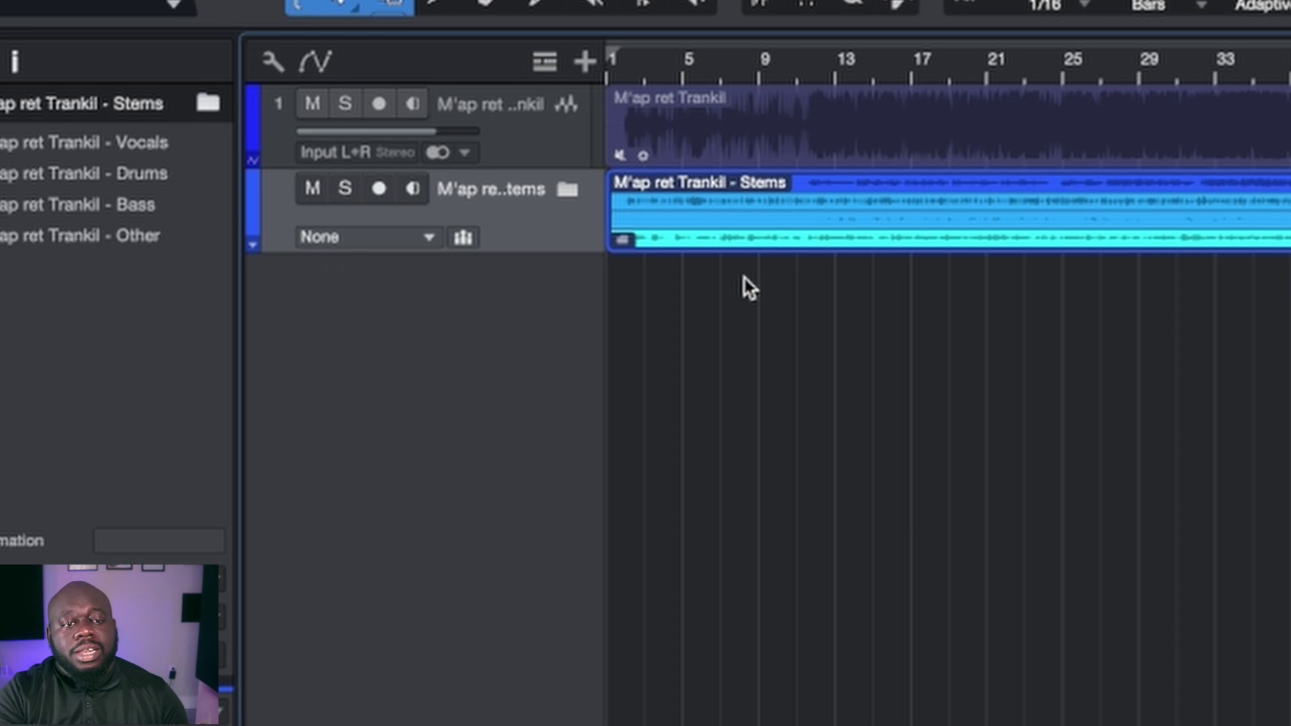
left_click(567, 190)
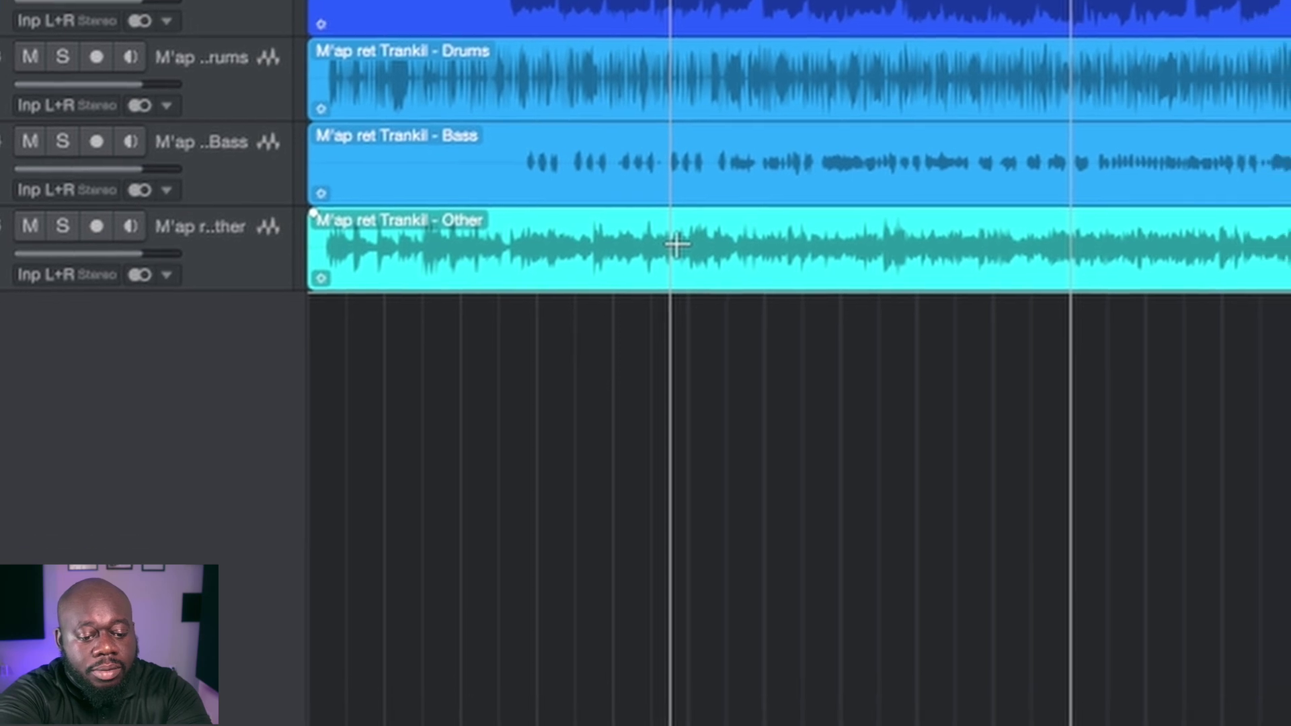
key("F3")
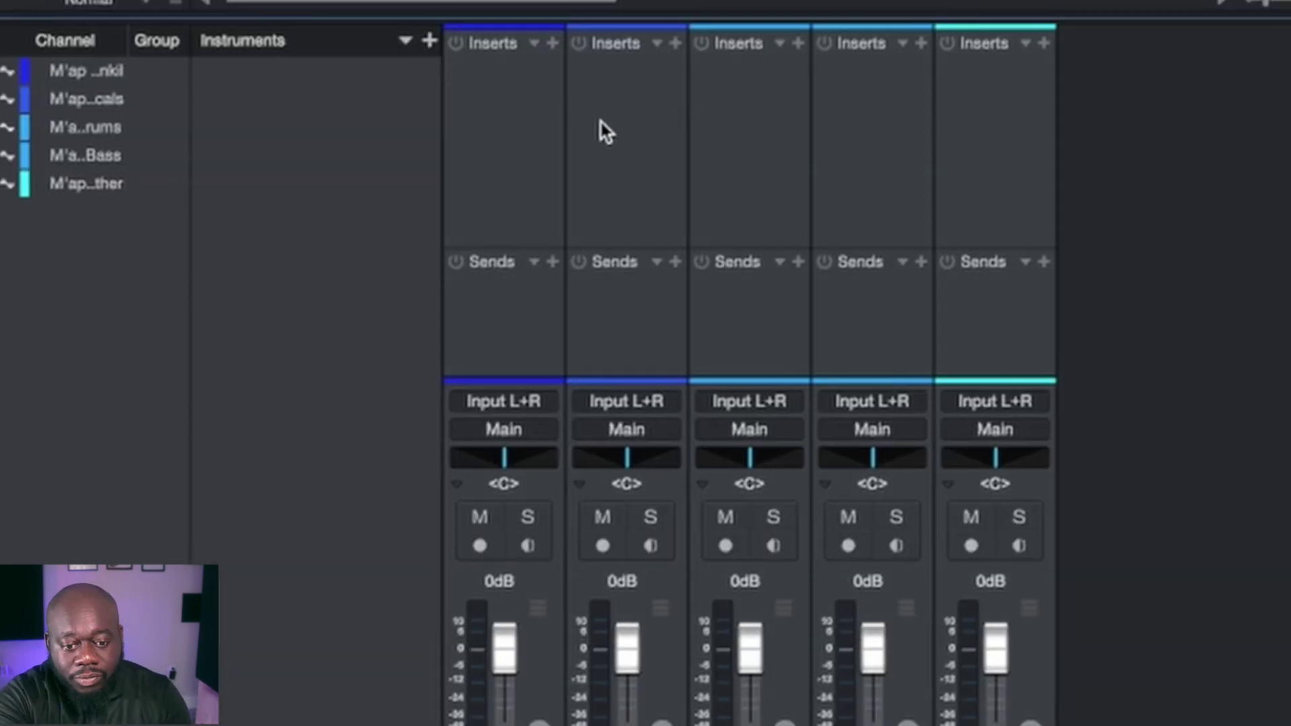
left_click(656, 84)
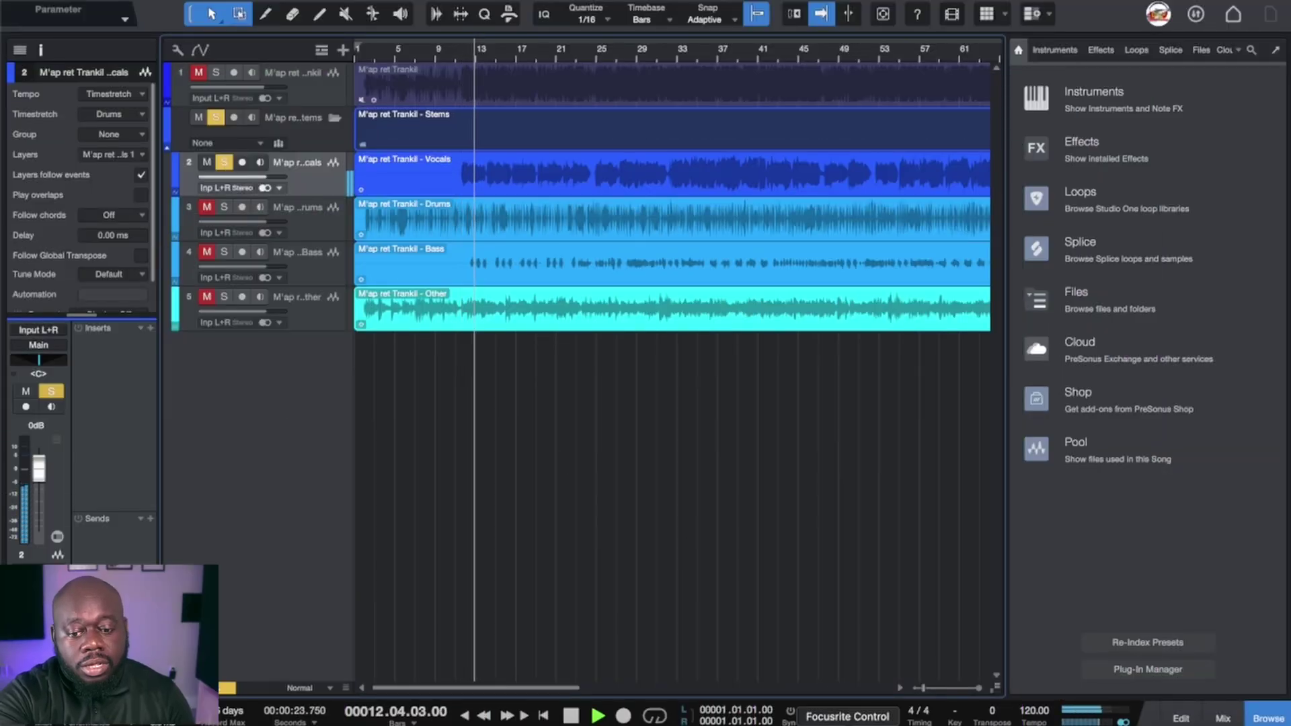
Check the software playback levels in Focusrite Control and return to the song.
left_click(847, 723)
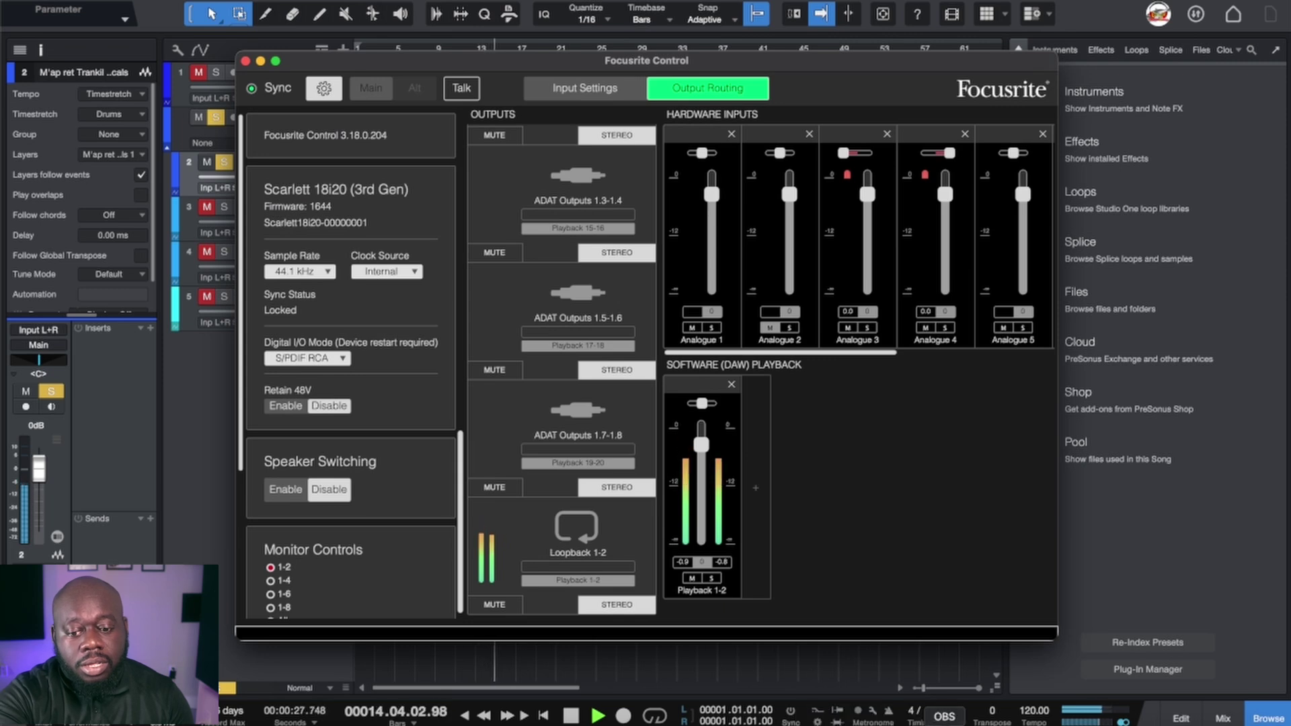
left_click(944, 723)
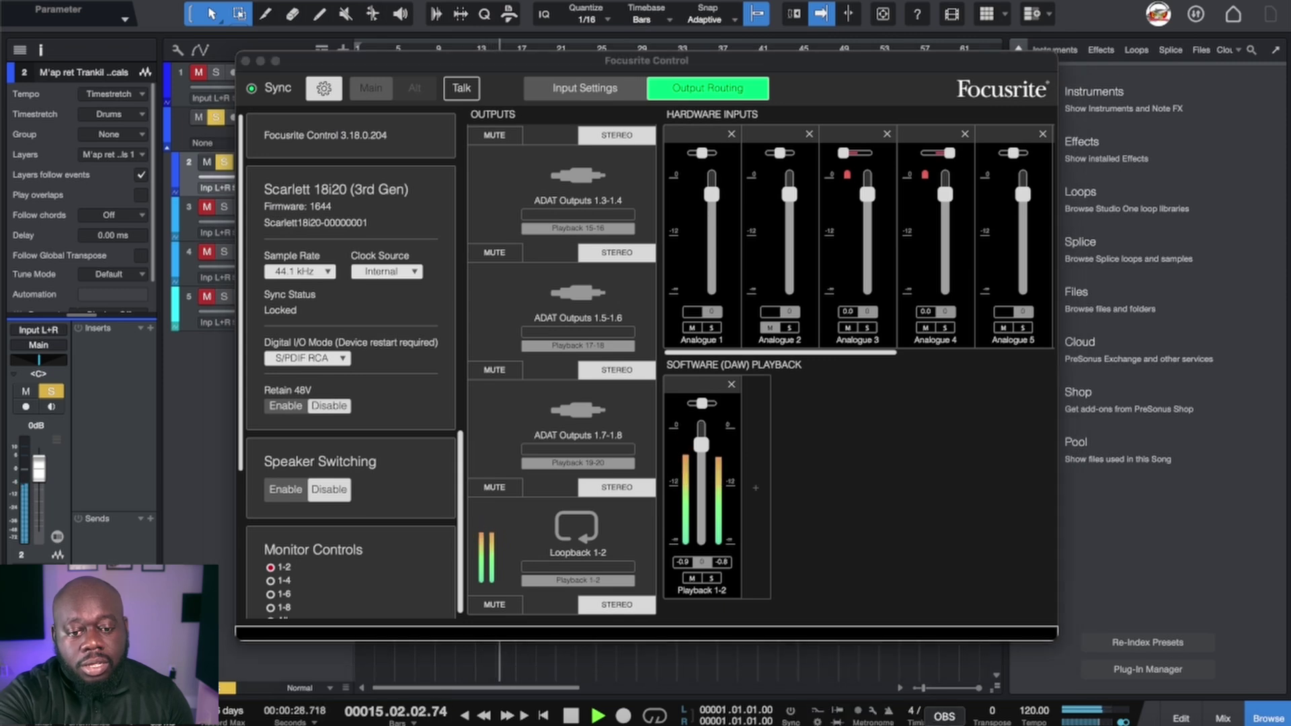
left_click(836, 672)
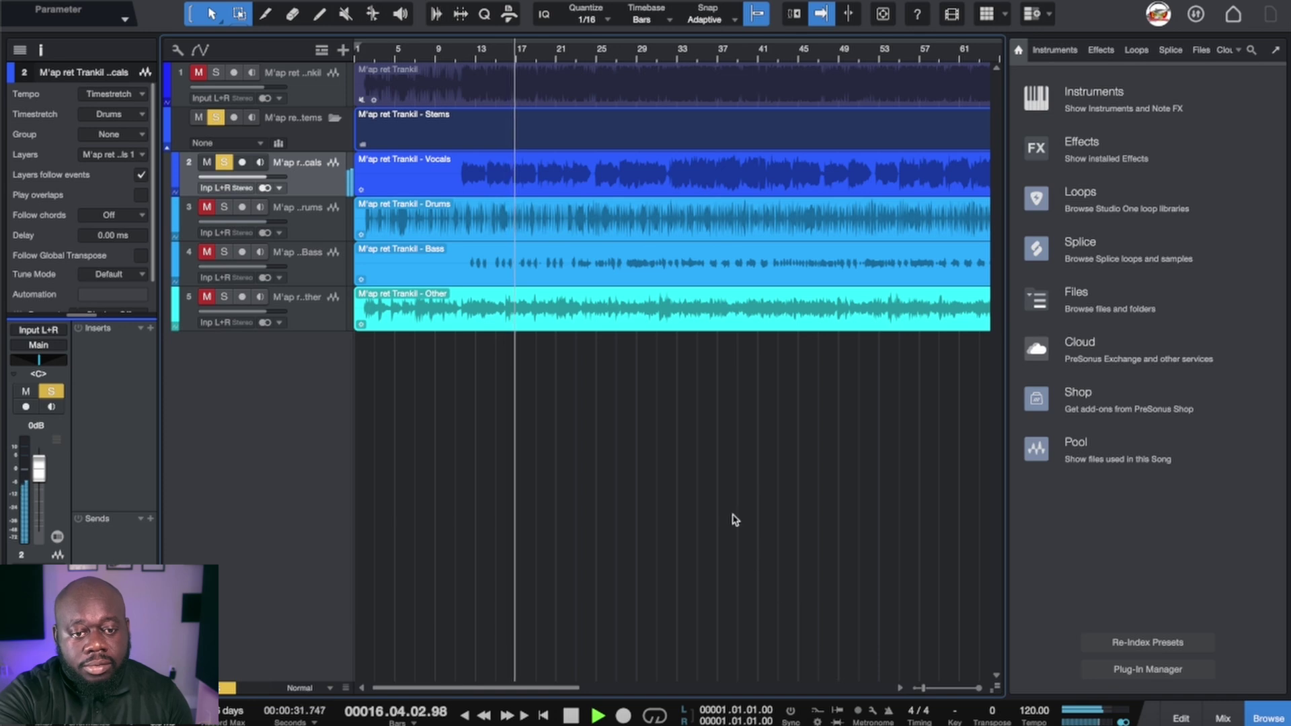
Audition the soloed Vocals stem, jumping playback to about bar 40 and about bar 52.
left_click(716, 80)
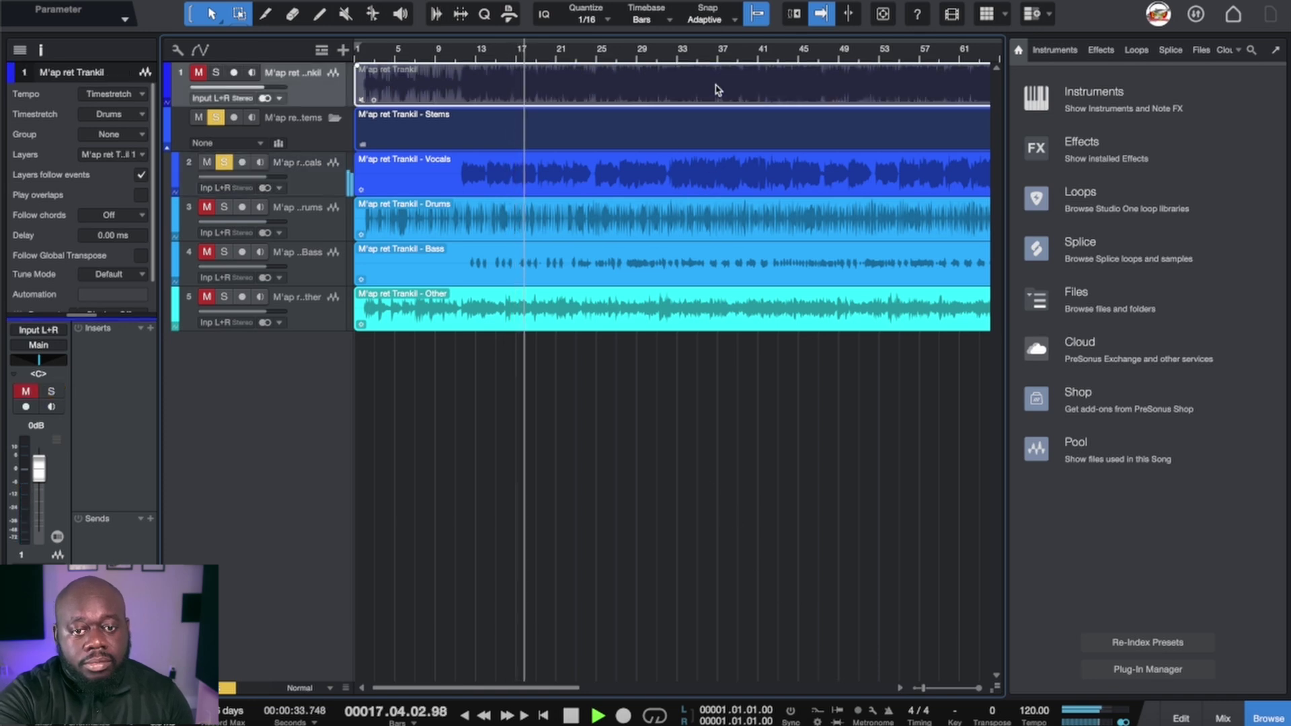
left_click(747, 55)
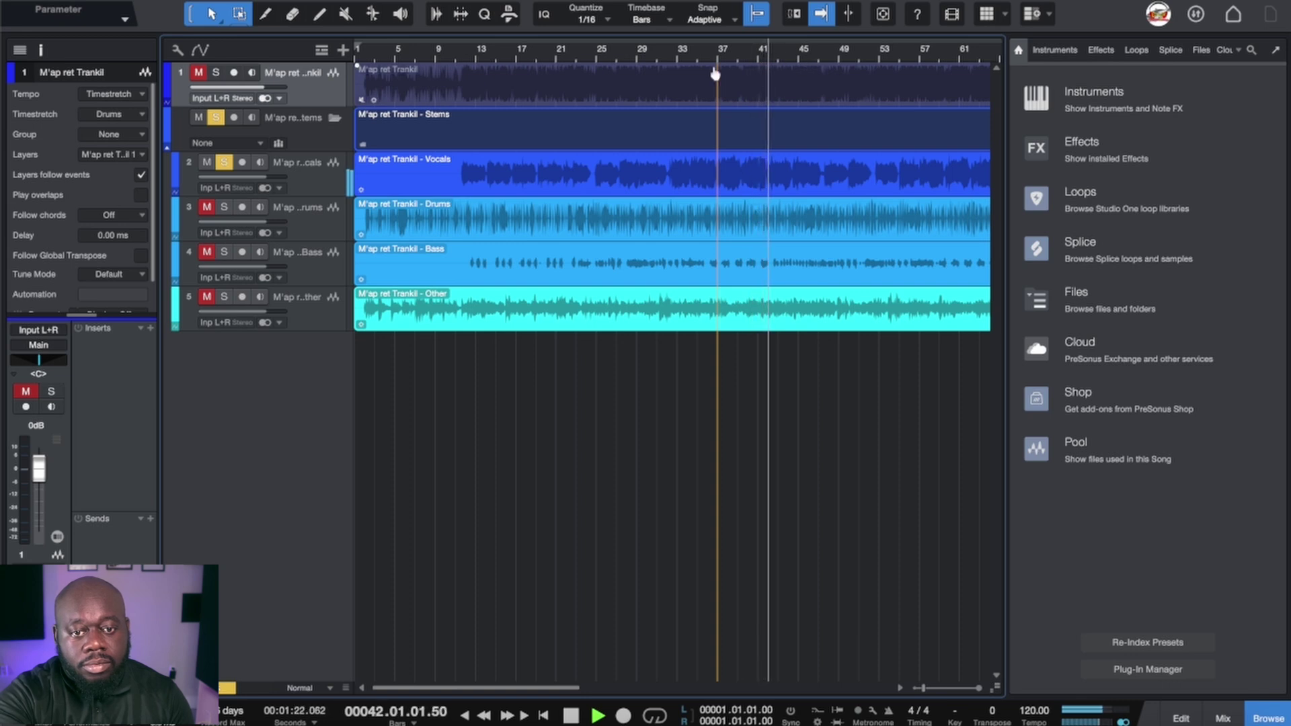
left_click(875, 54)
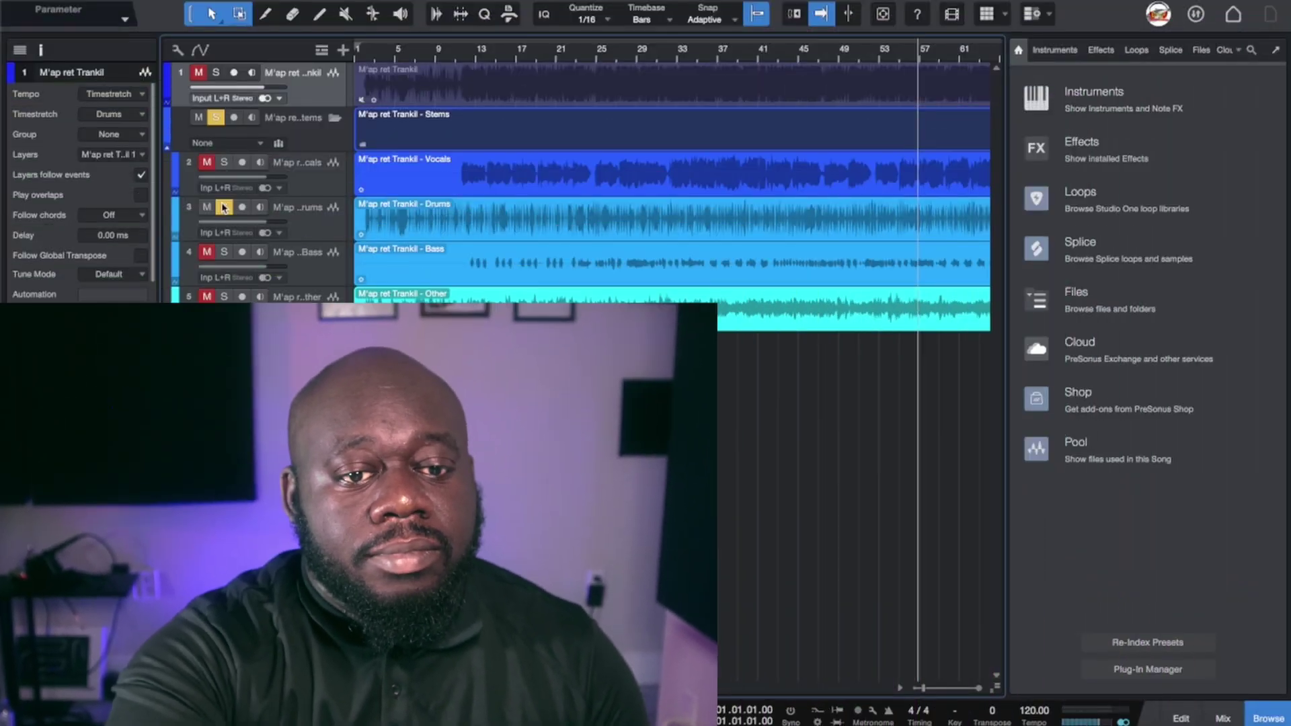
Audition the soloed Drums stem from bar 13, jumping playback to about bar 28 and about bar 39.
left_click(473, 56)
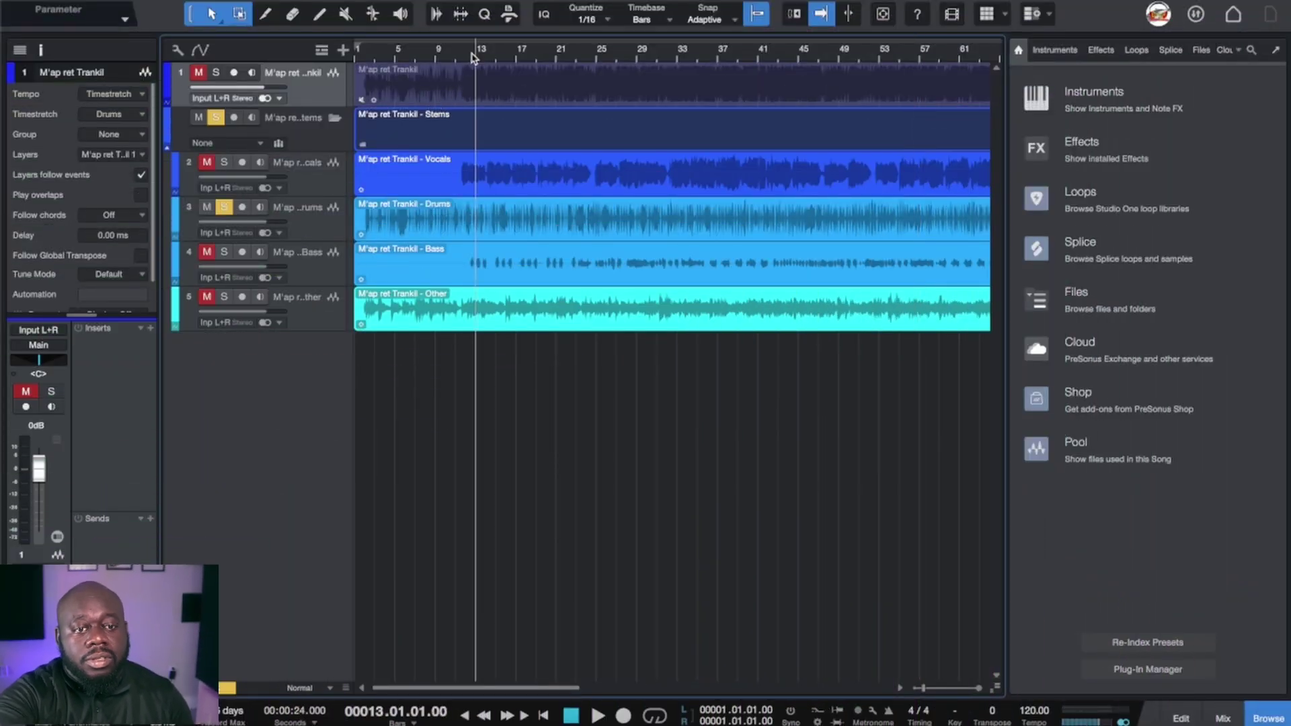
key("space")
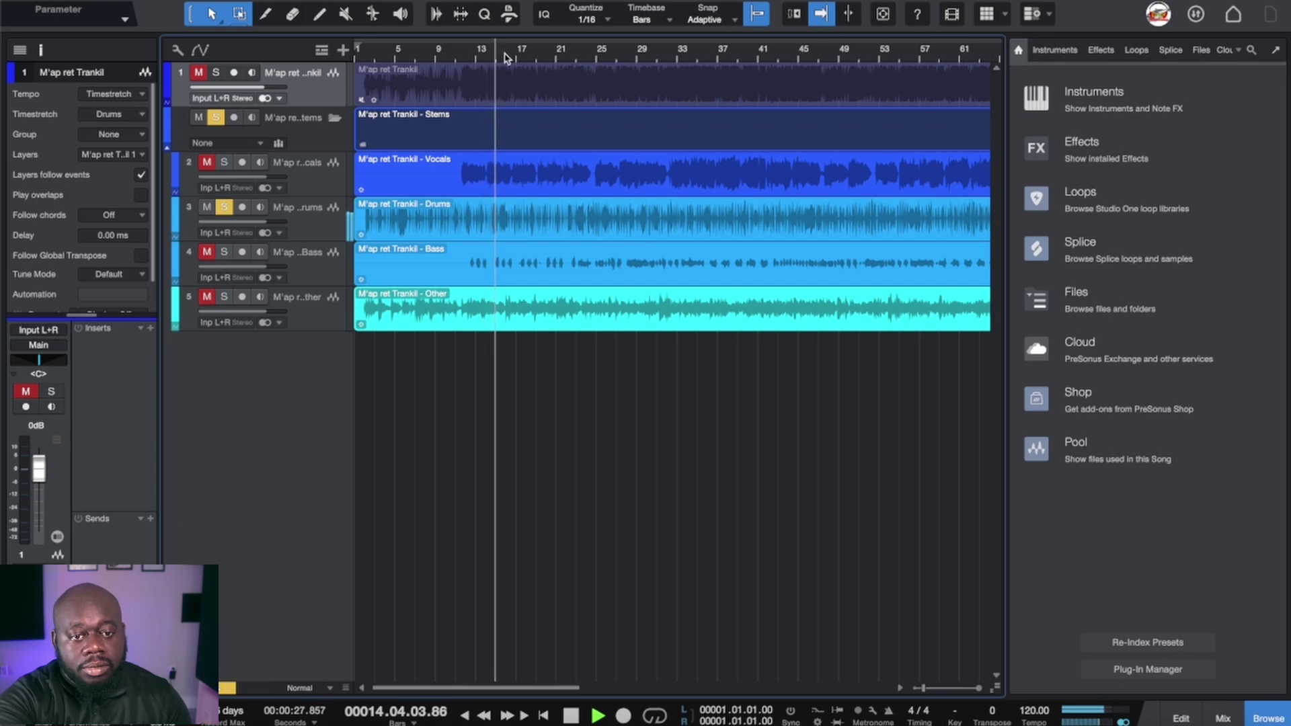
left_click(625, 58)
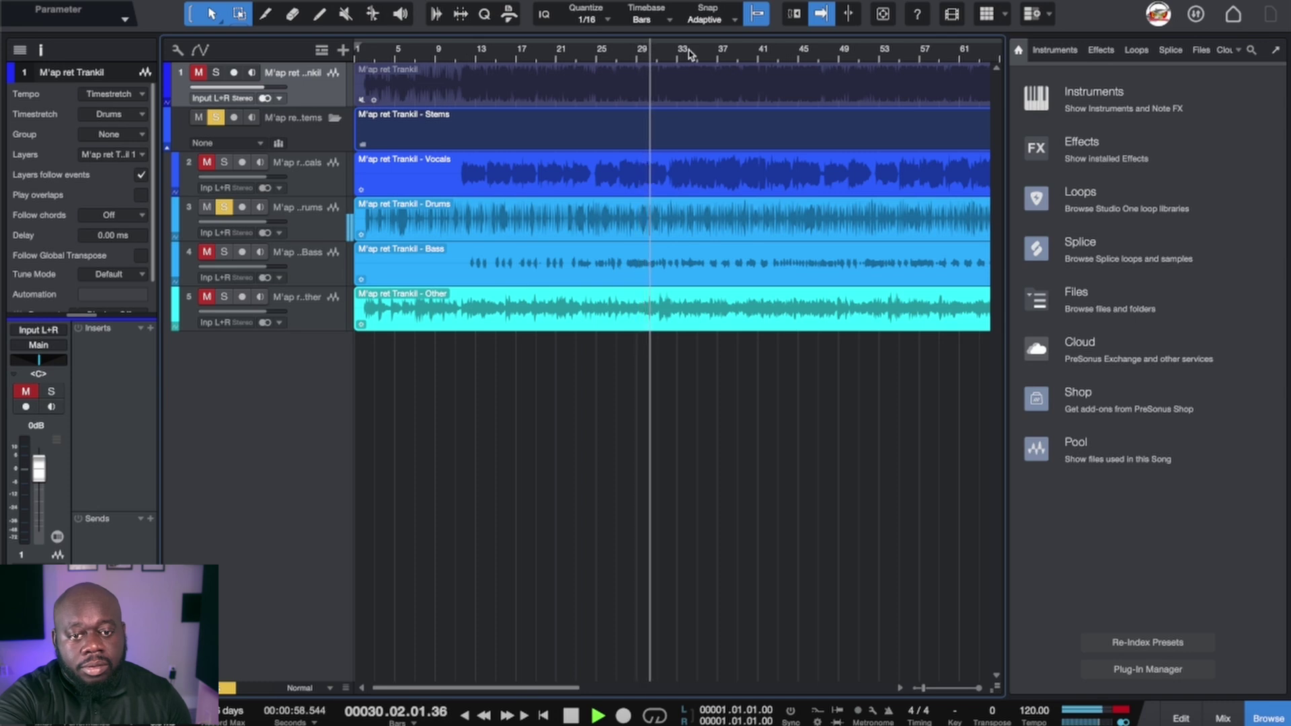
left_click(738, 55)
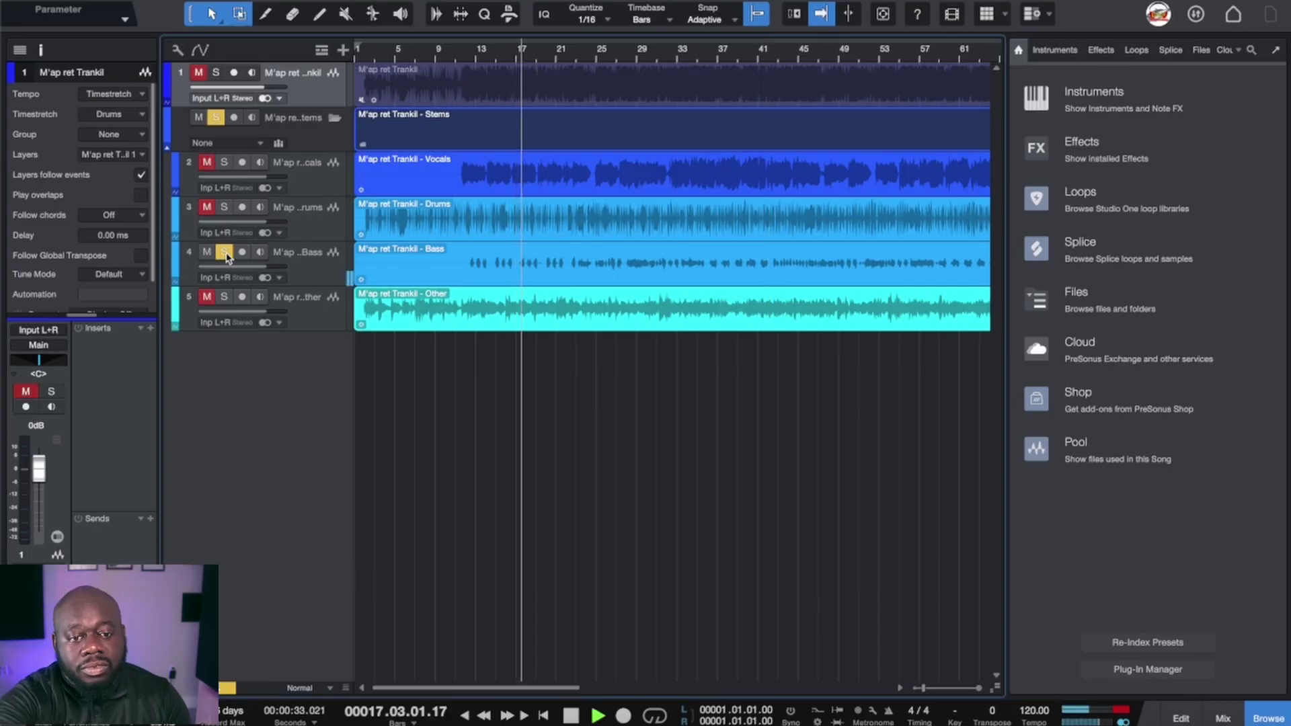
Audition the soloed Bass stem at about bars 36 and 42, and the soloed Other stem at about bars 16, 28 and 47.
left_click(709, 54)
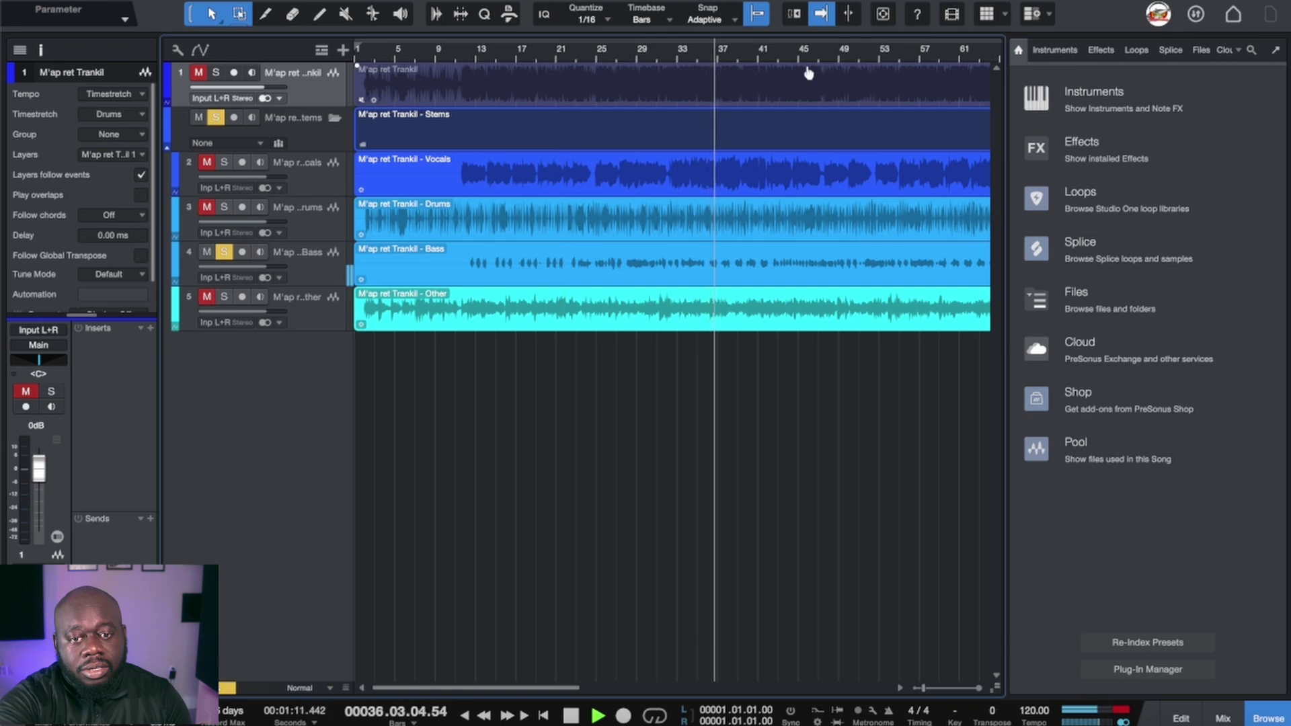
left_click(775, 56)
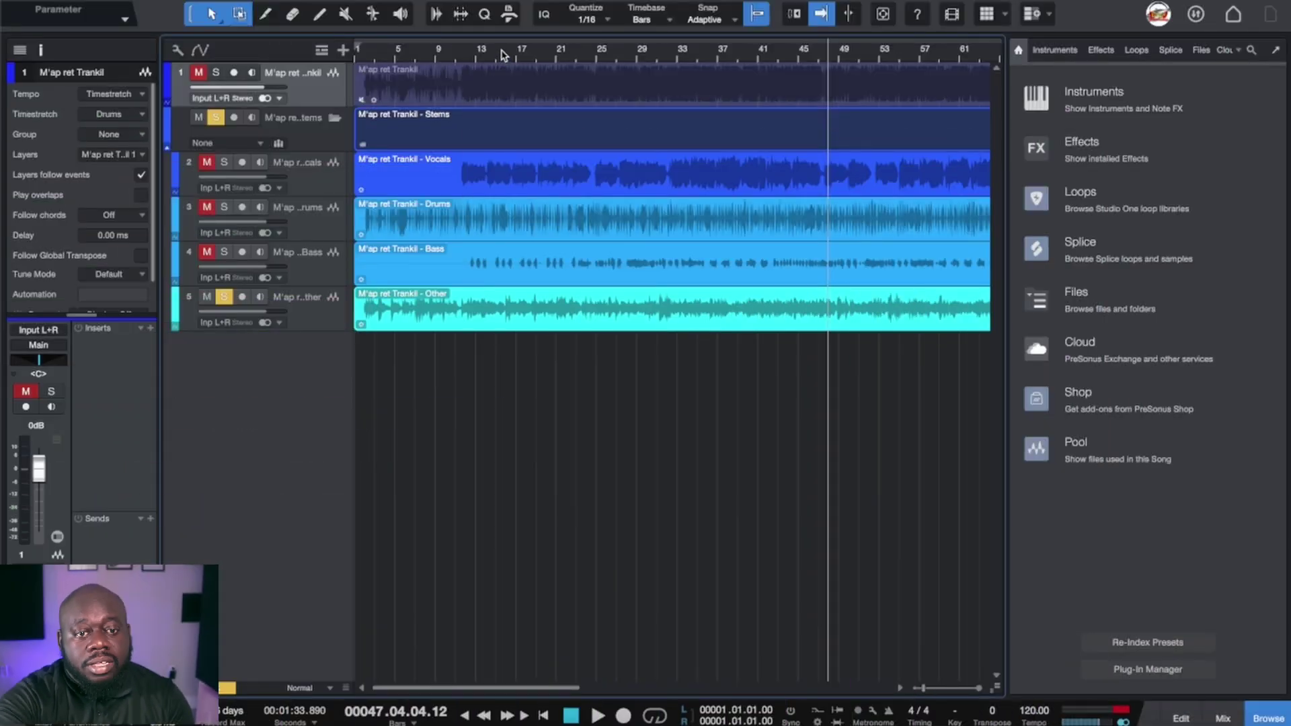
left_click(510, 52)
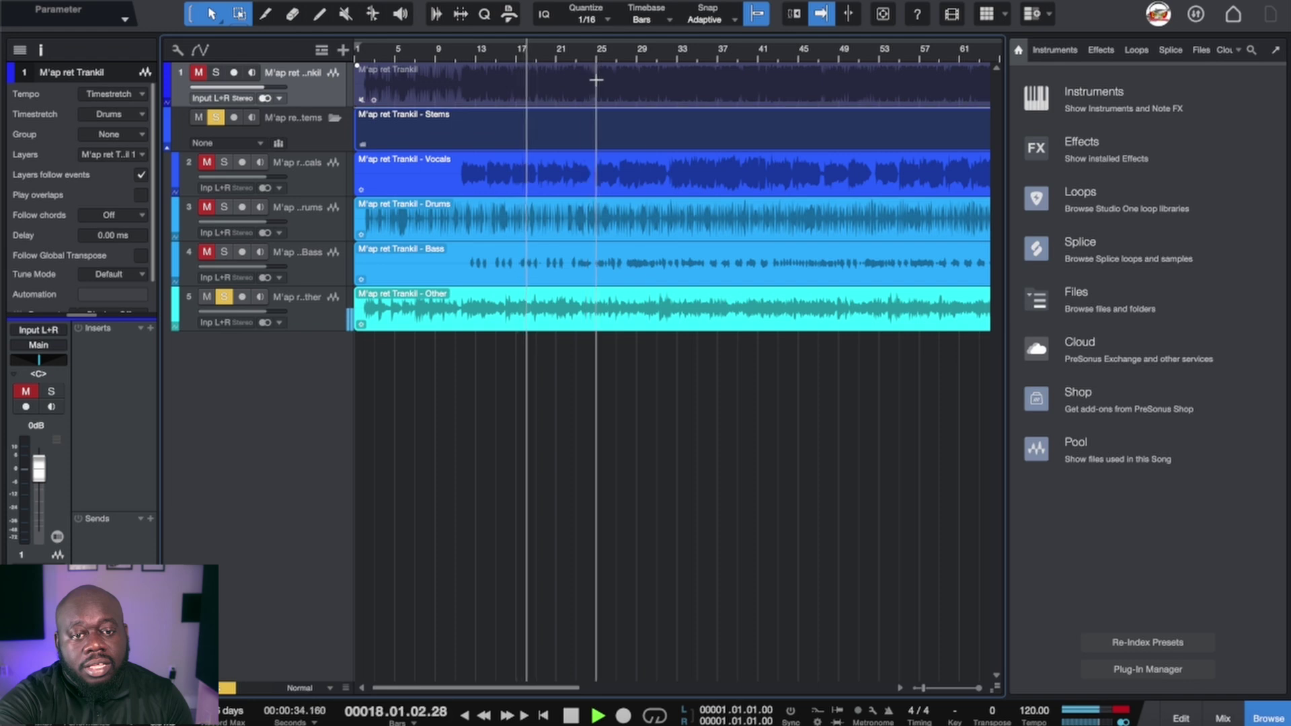
left_click(628, 52)
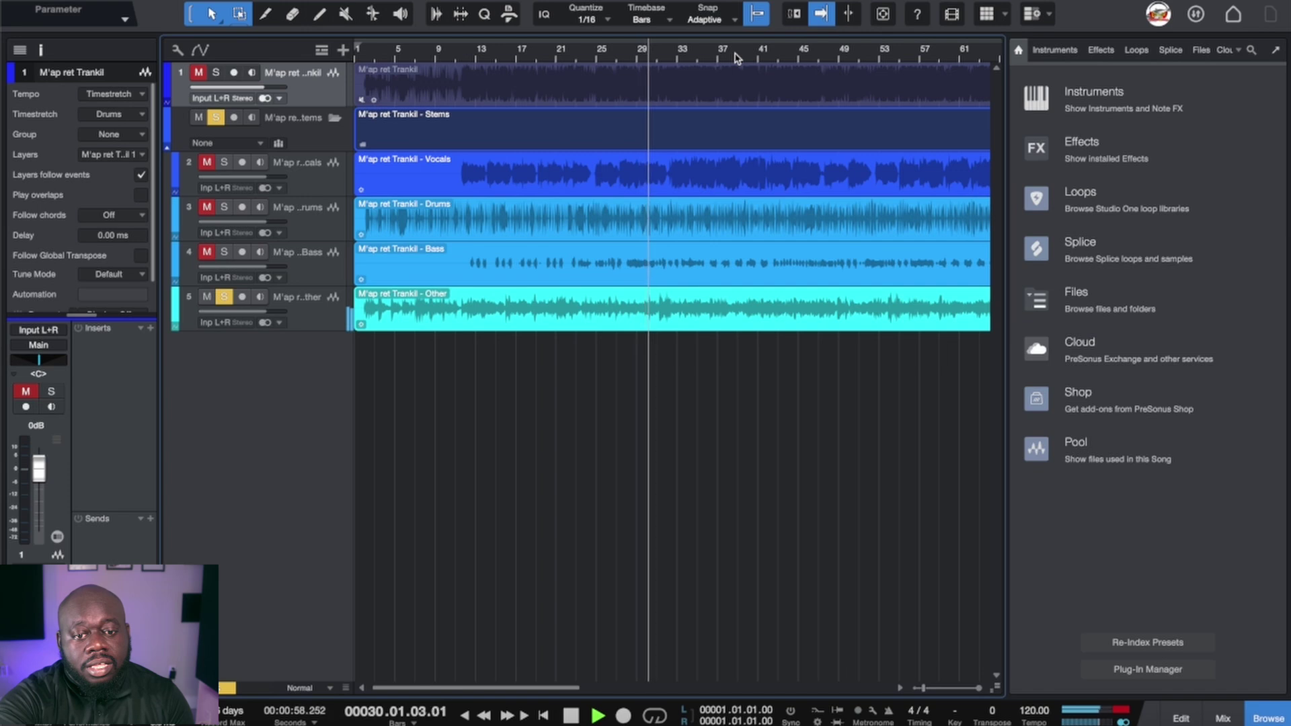
left_click(820, 59)
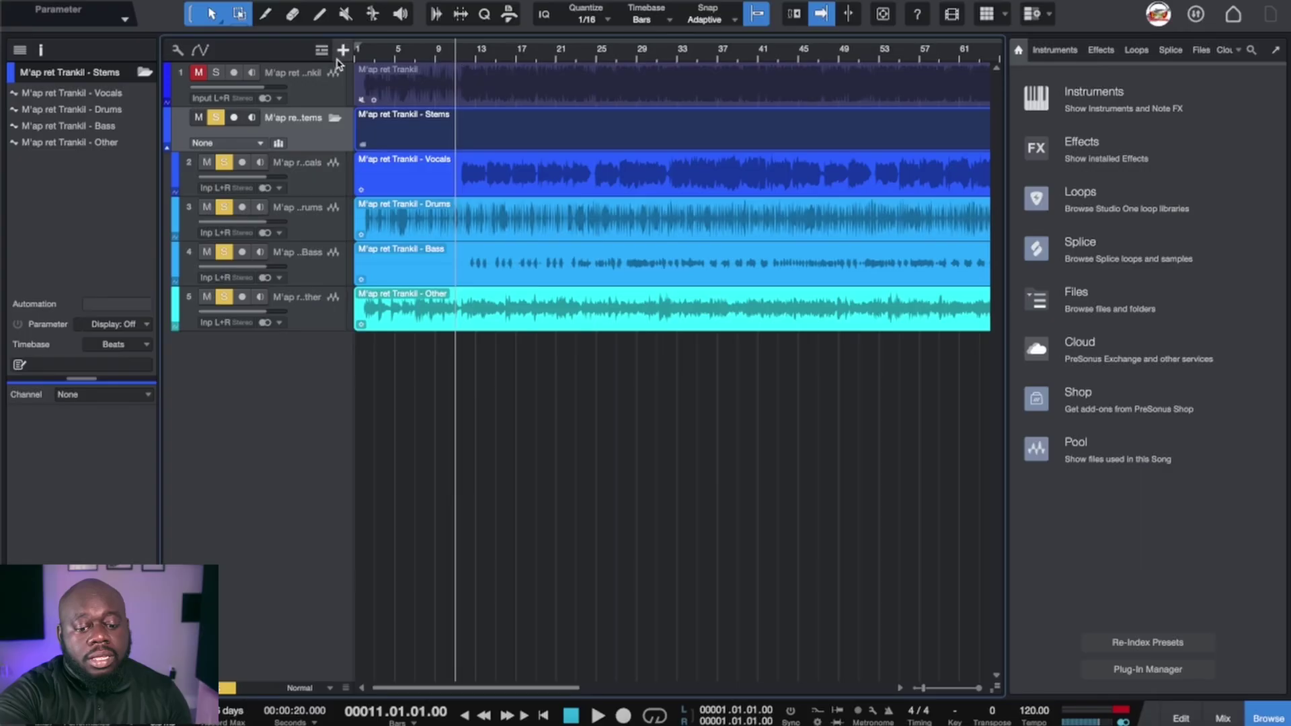
Play all four soloed stems together from bar 11 and jump to about bar 51.
key("space")
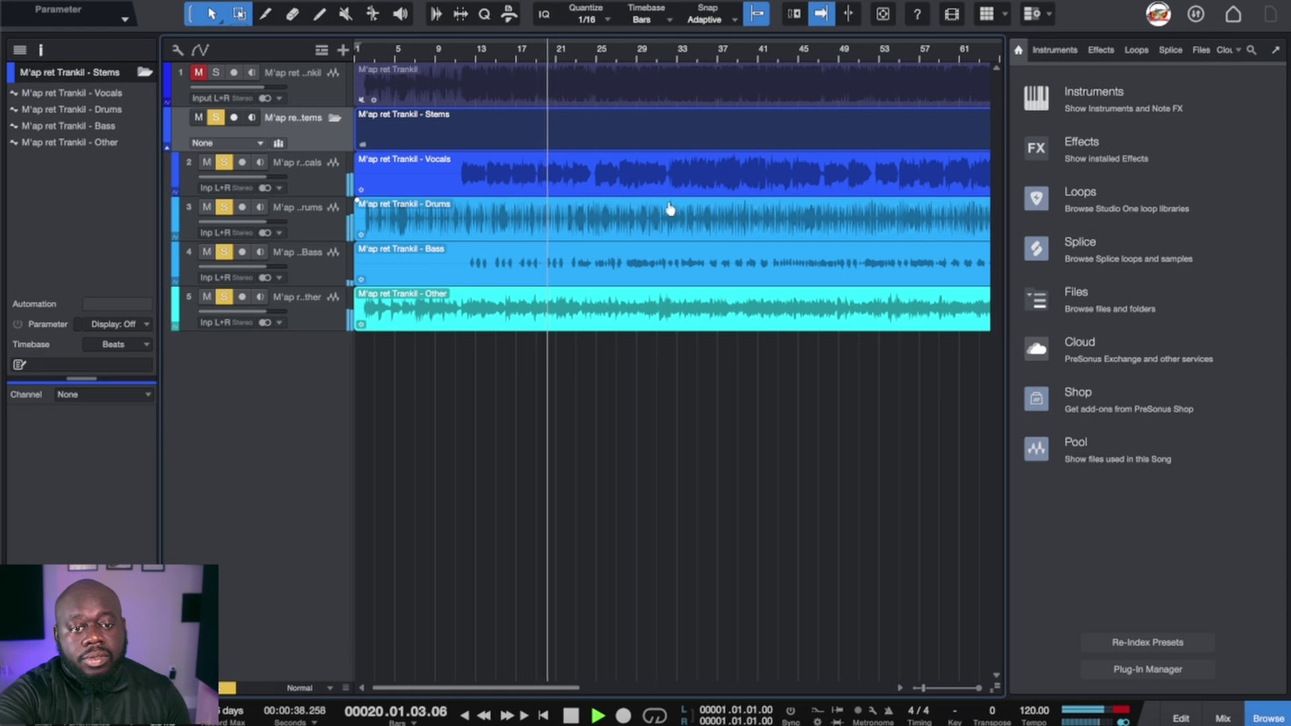
left_click(859, 54)
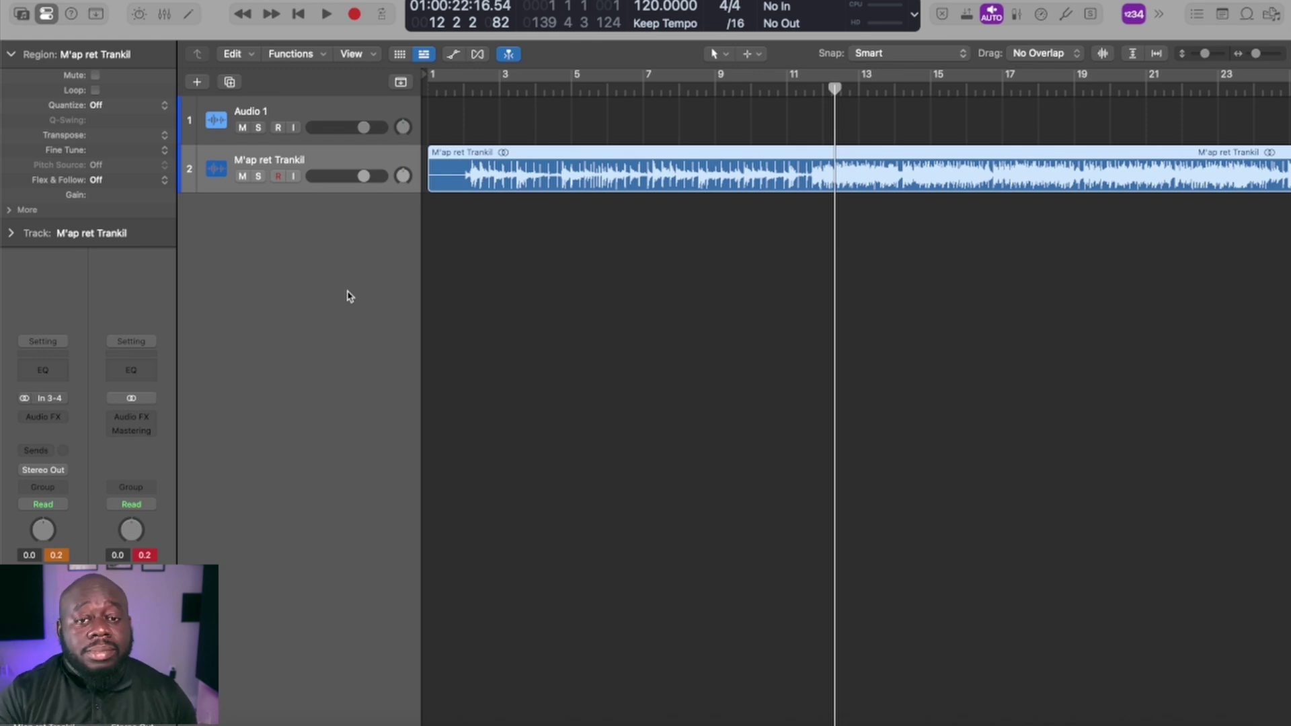
In Logic Pro, split the M'ap ret Trankil region into Vocals, Drums, Bass and Other stems.
left_click(320, 54)
left_click(325, 212)
left_click(801, 488)
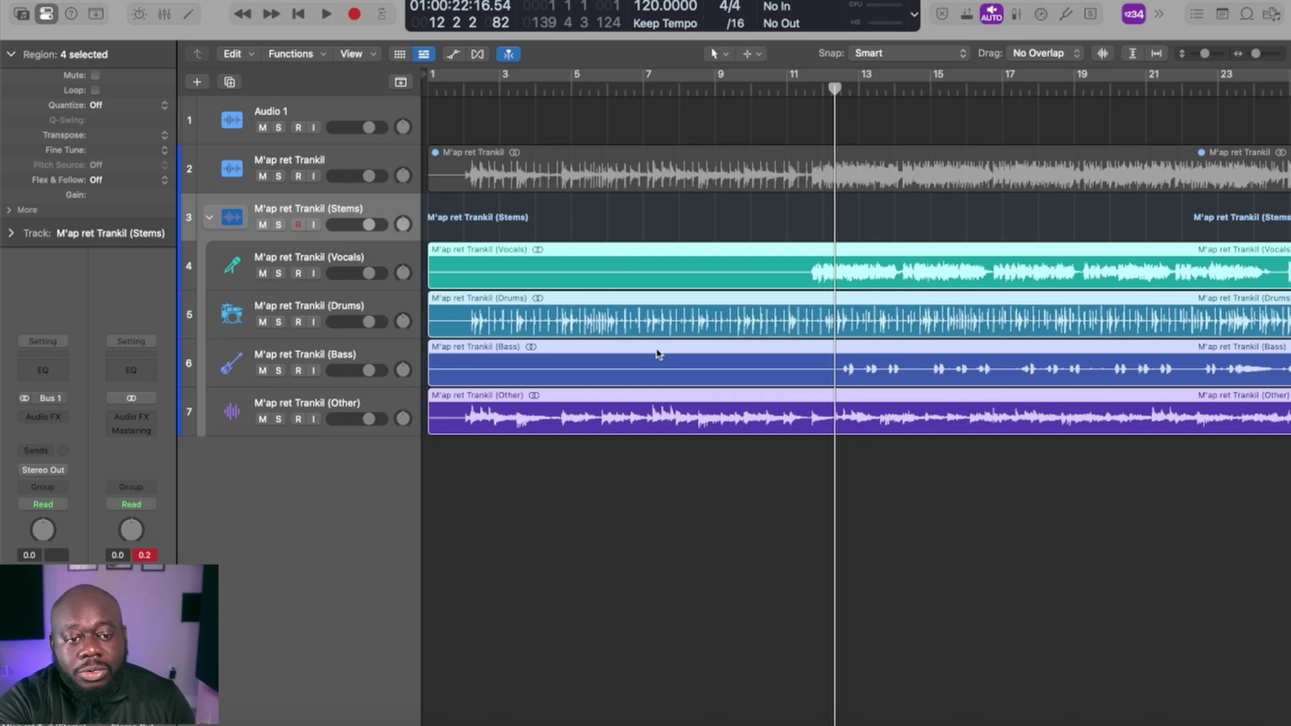
Collapse and expand the M'ap ret Trankil (Stems) track stack to view its stem tracks.
left_click(209, 219)
left_click(209, 219)
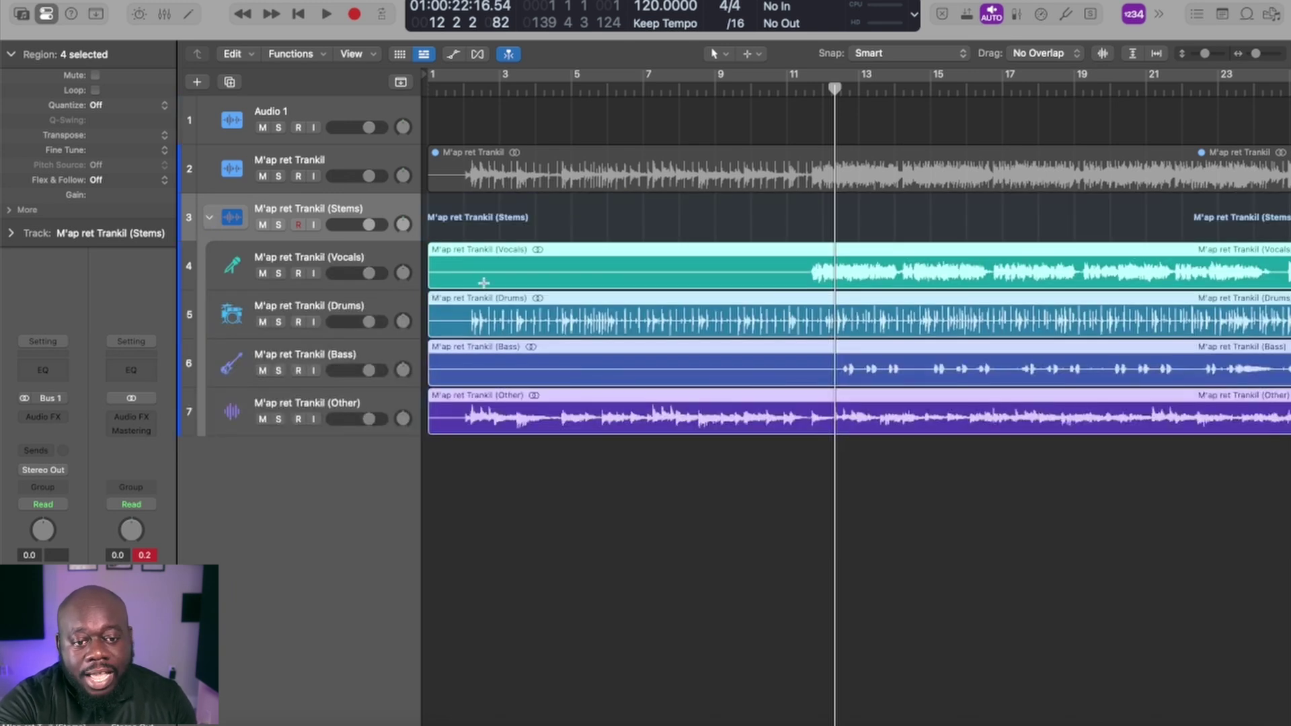
left_click(209, 219)
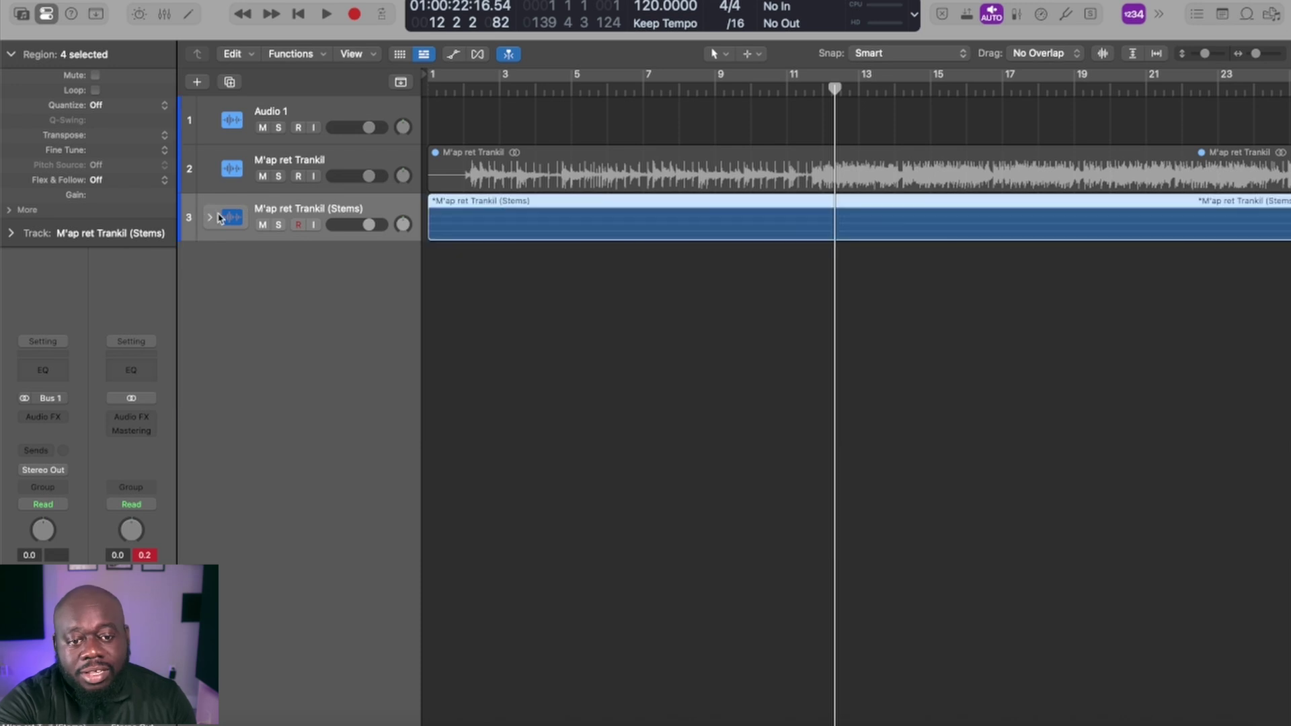
left_click(210, 219)
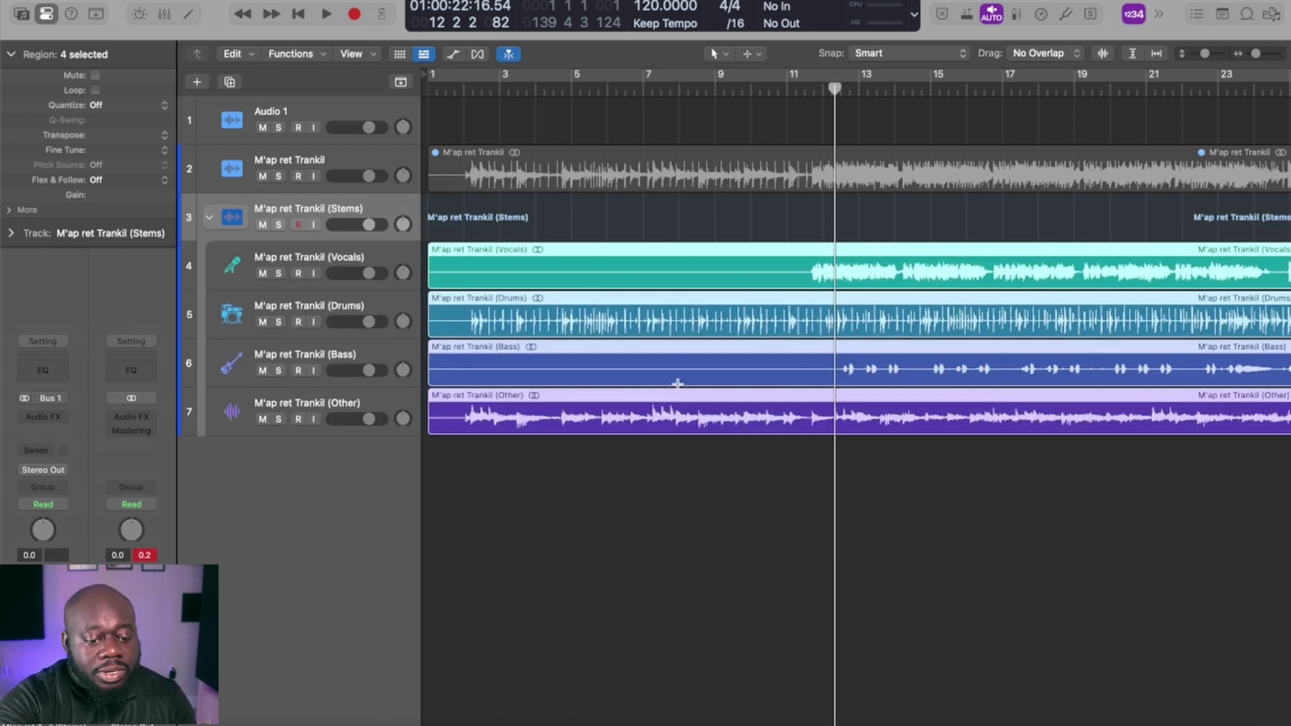
Examine the stems' bus routing in the mixer, close it, and collapse and reopen the stems track stack.
key("x")
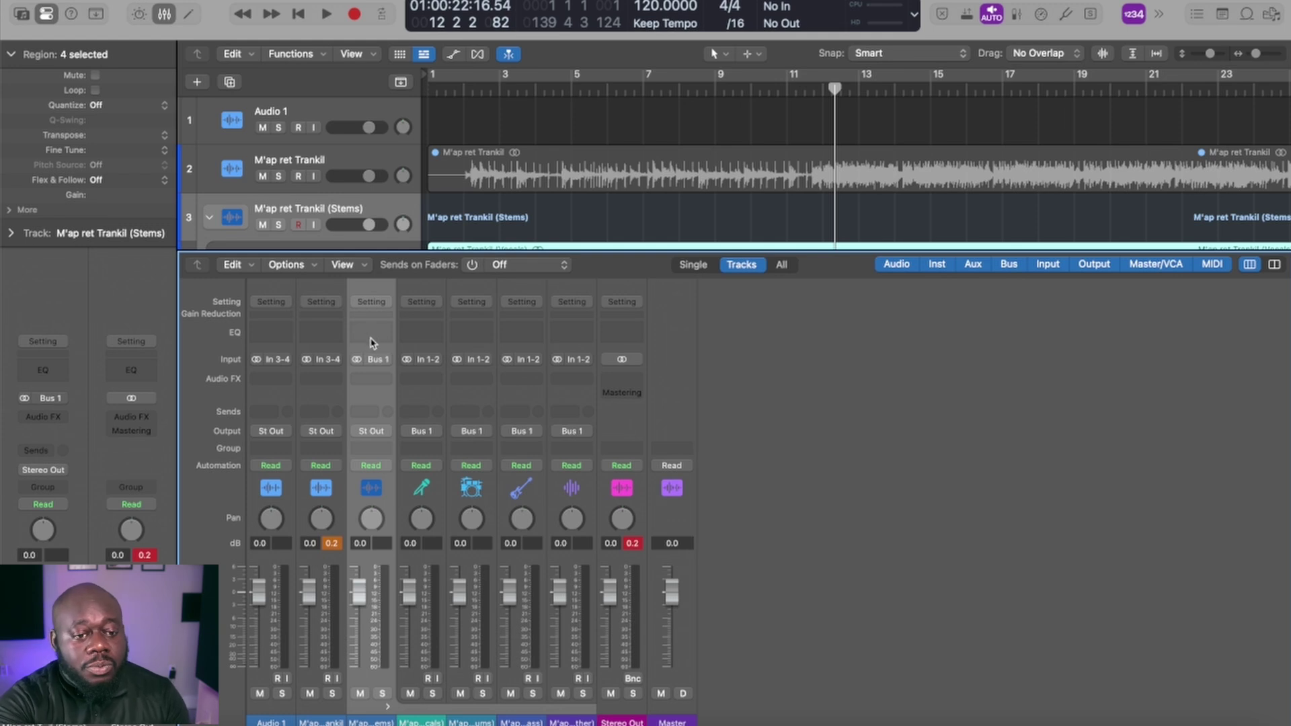
key("x")
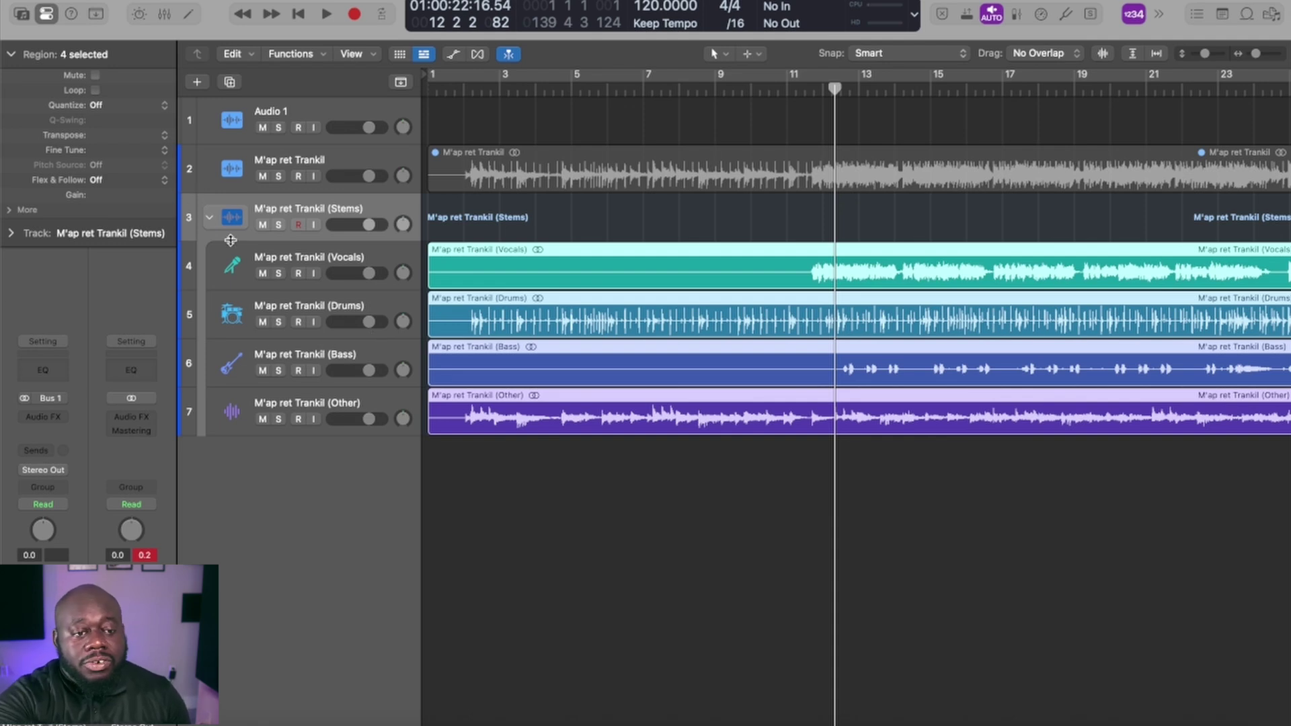
left_click(209, 218)
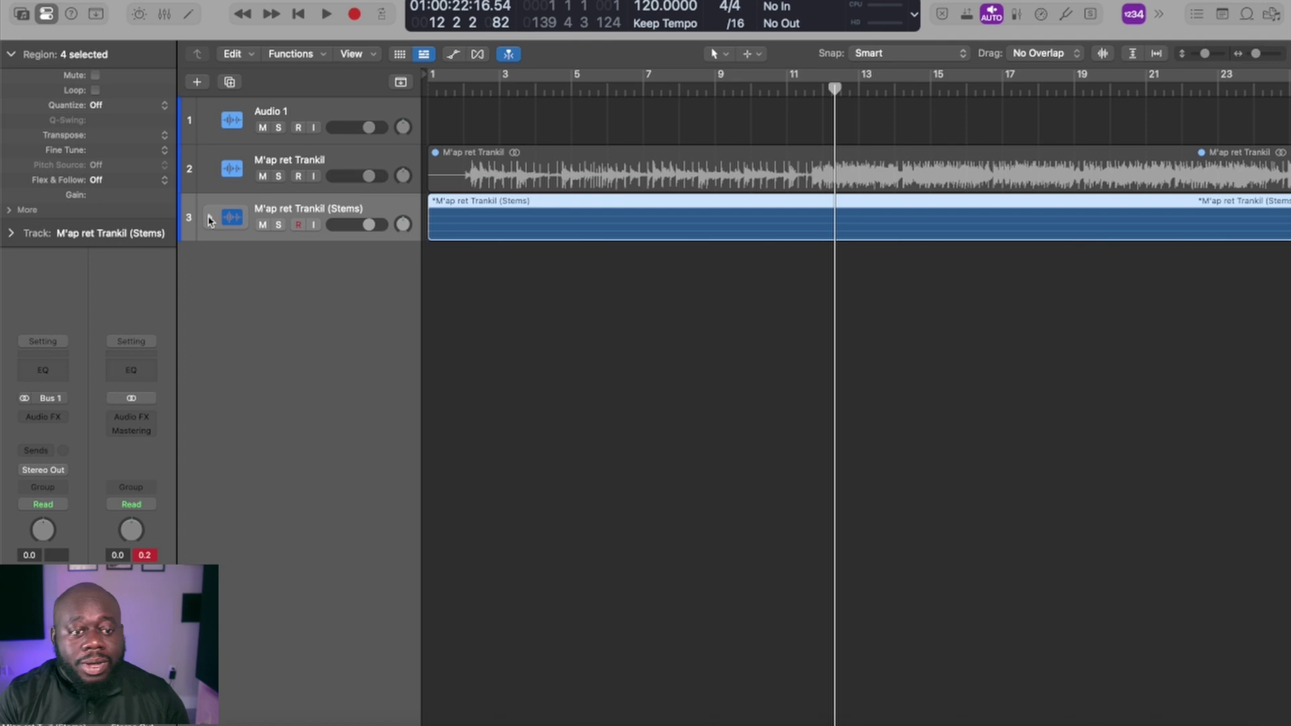
left_click(209, 218)
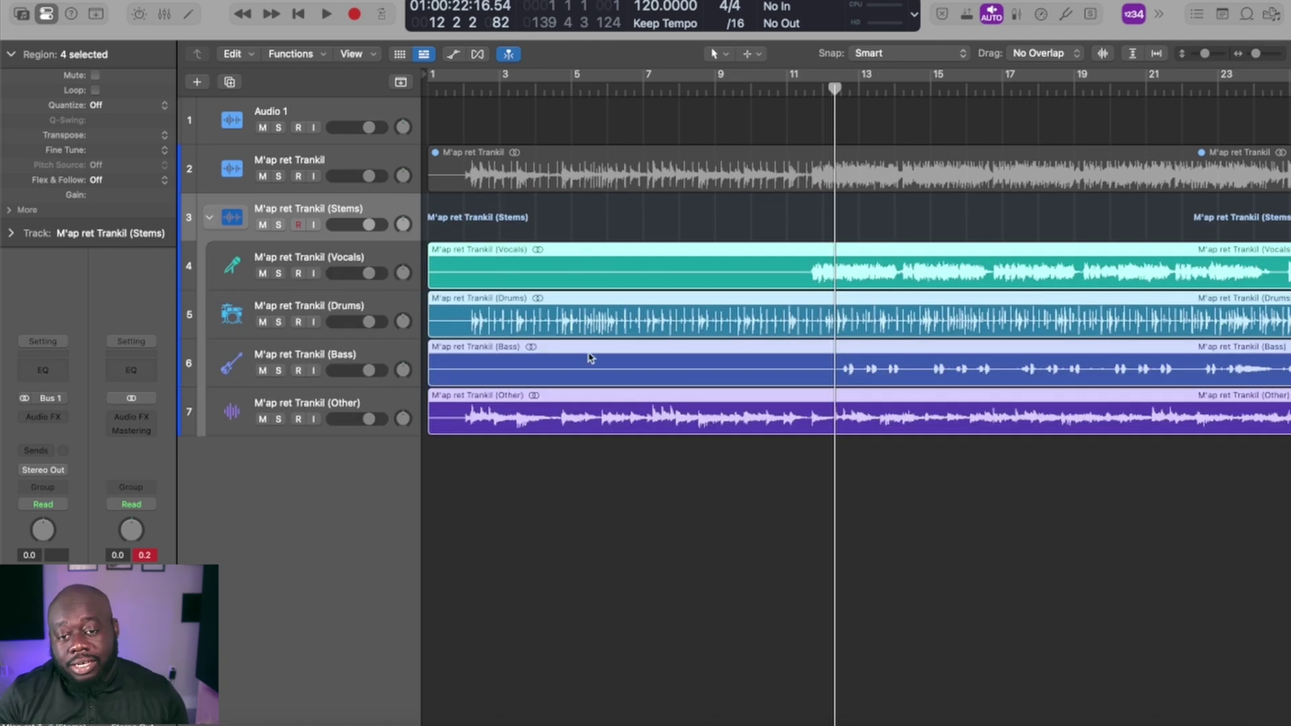